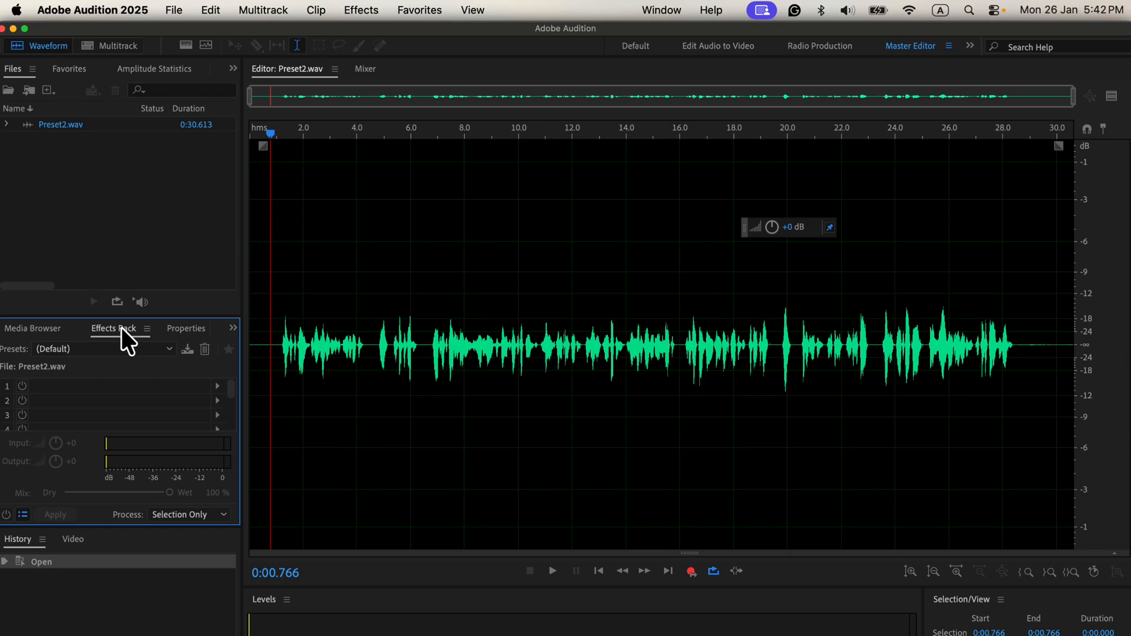
Step: Load the 2 Clear Voice preset in the Effects Rack for Preset2.wav
click(663, 11)
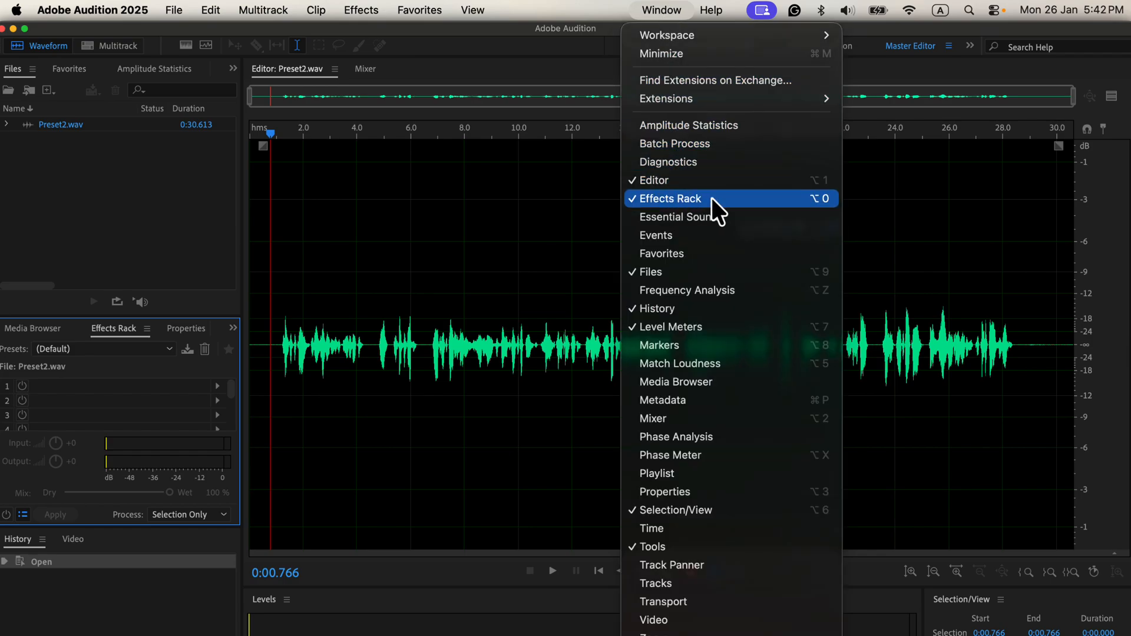
click(165, 350)
click(165, 350)
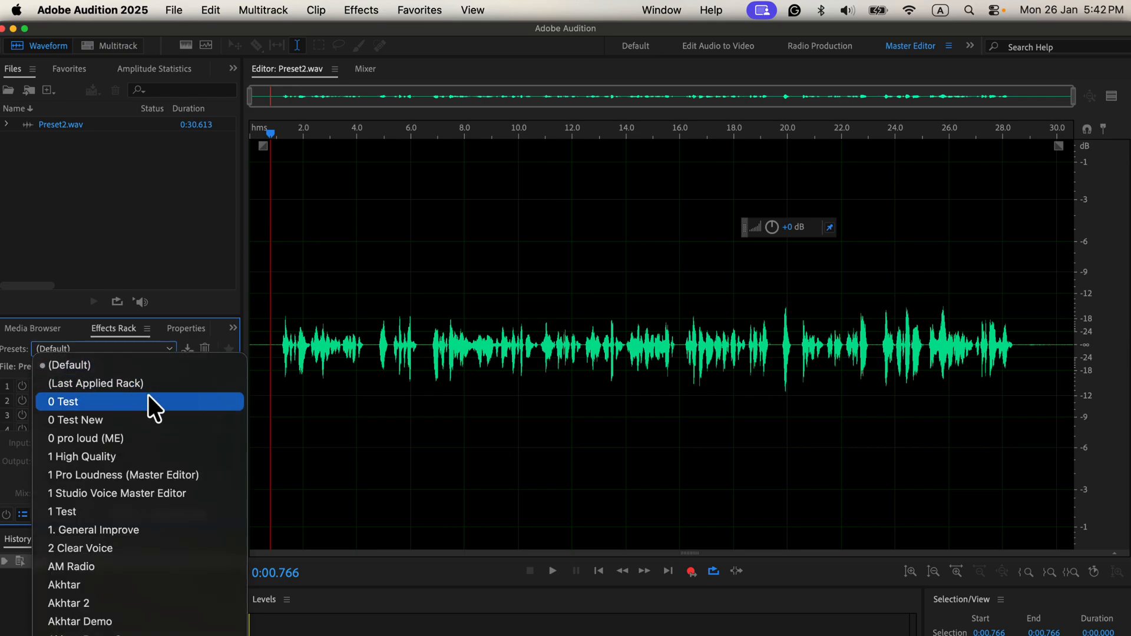
scroll(148, 396, down, 5)
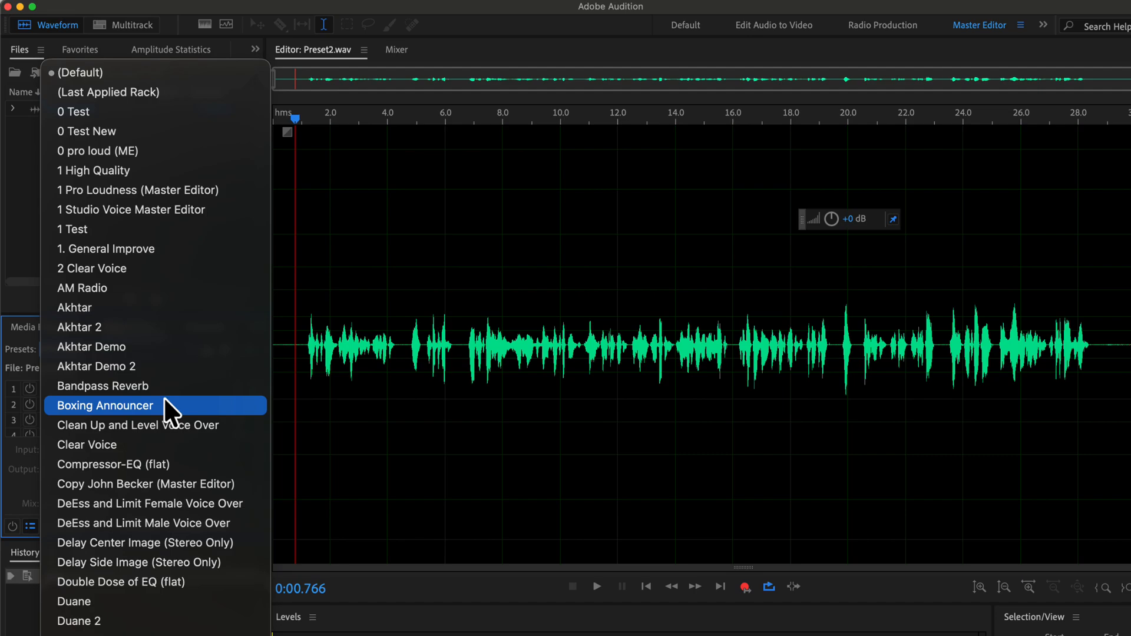
click(163, 268)
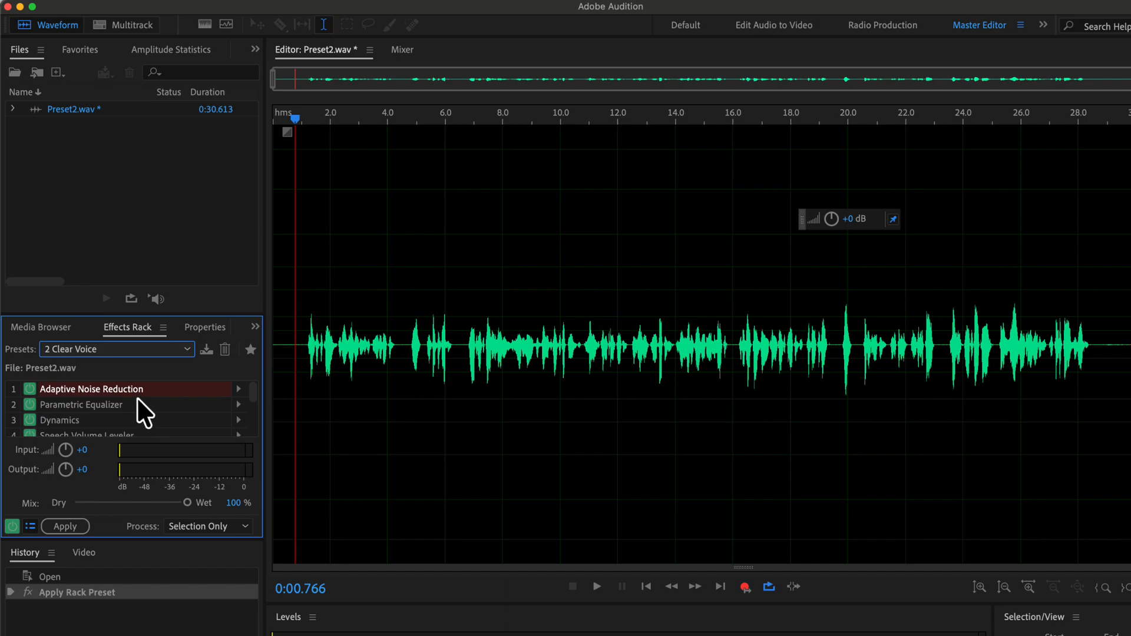
Step: Play the recording while toggling the whole Effects Rack on and off to compare processed and original sound
click(12, 527)
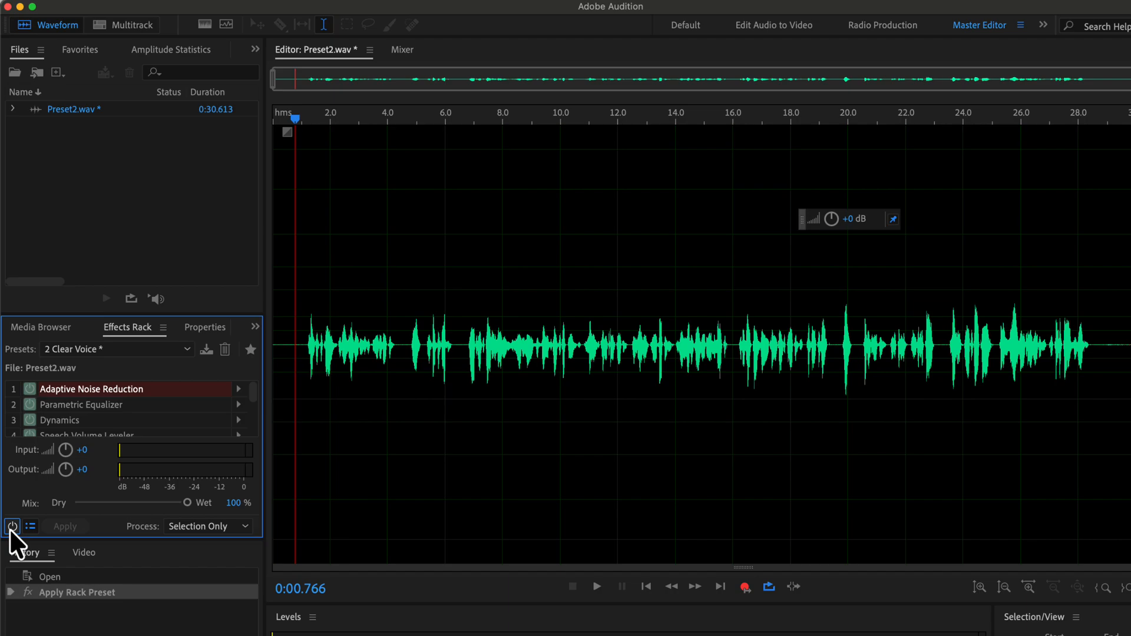
click(12, 526)
key(space)
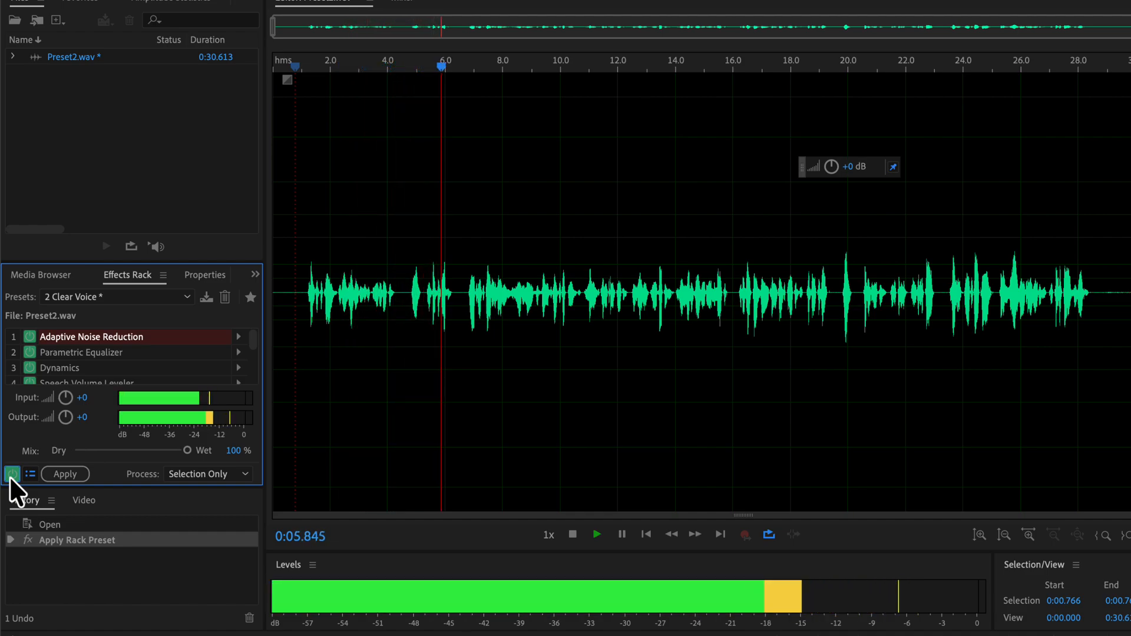
click(9, 476)
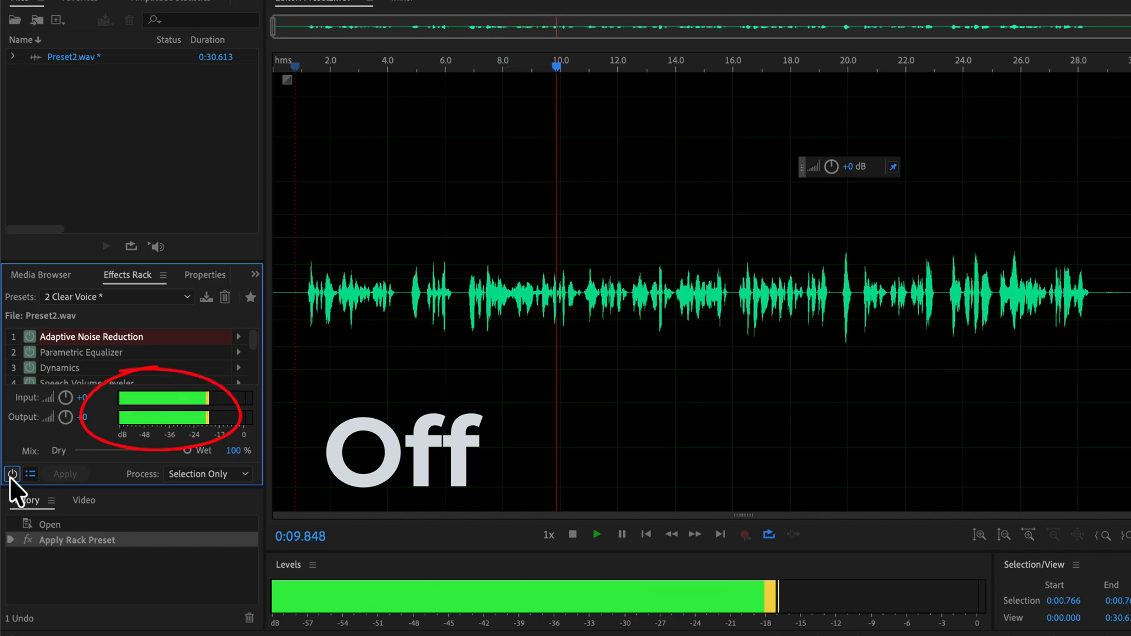
click(10, 476)
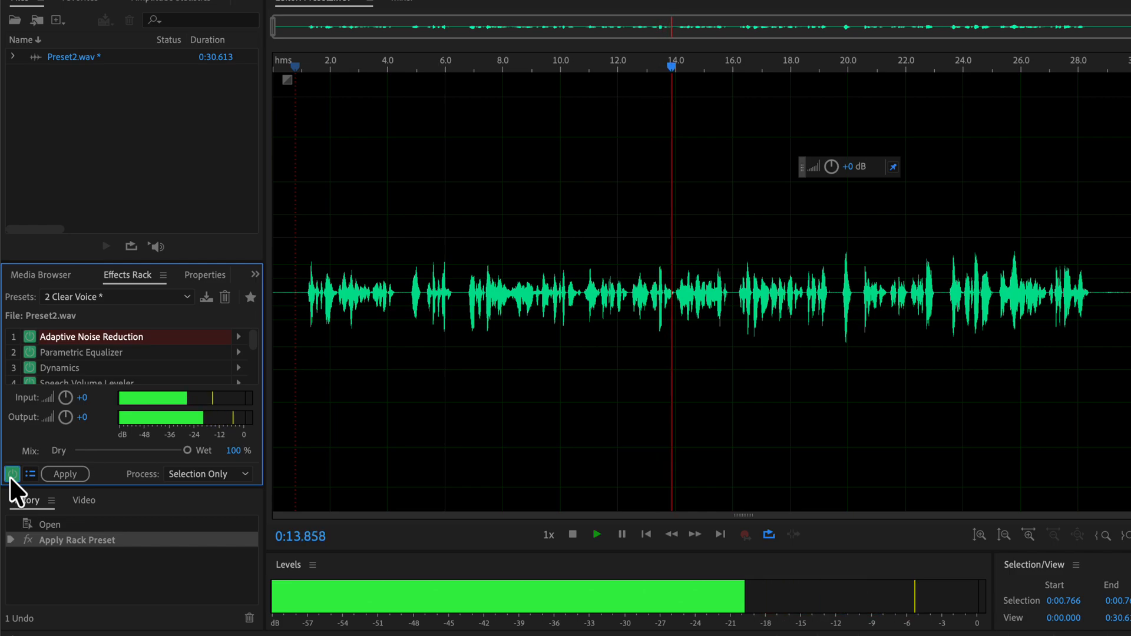
click(9, 476)
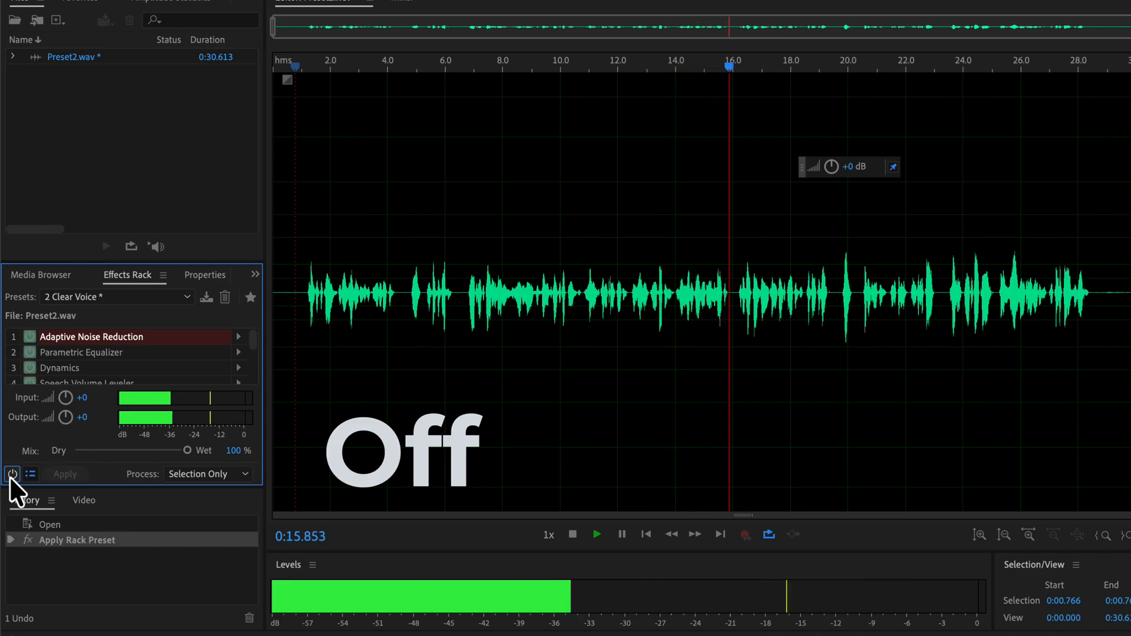
key(space)
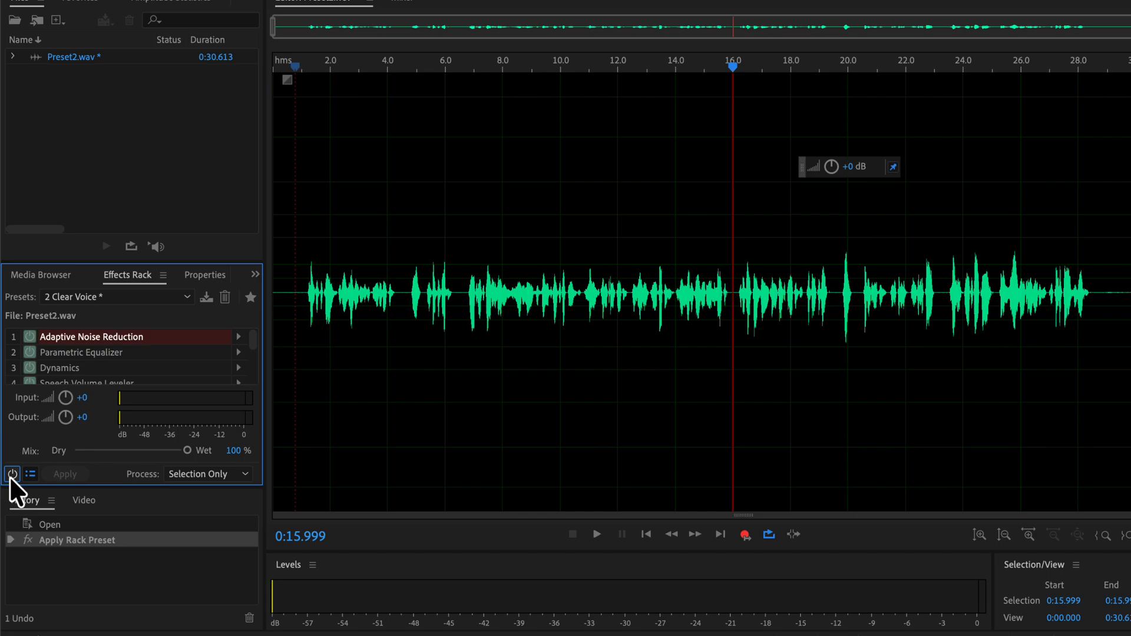
Step: Reset the Effects Rack to the (Default) preset and add a Parametric Equalizer in slot 1
click(144, 297)
click(143, 314)
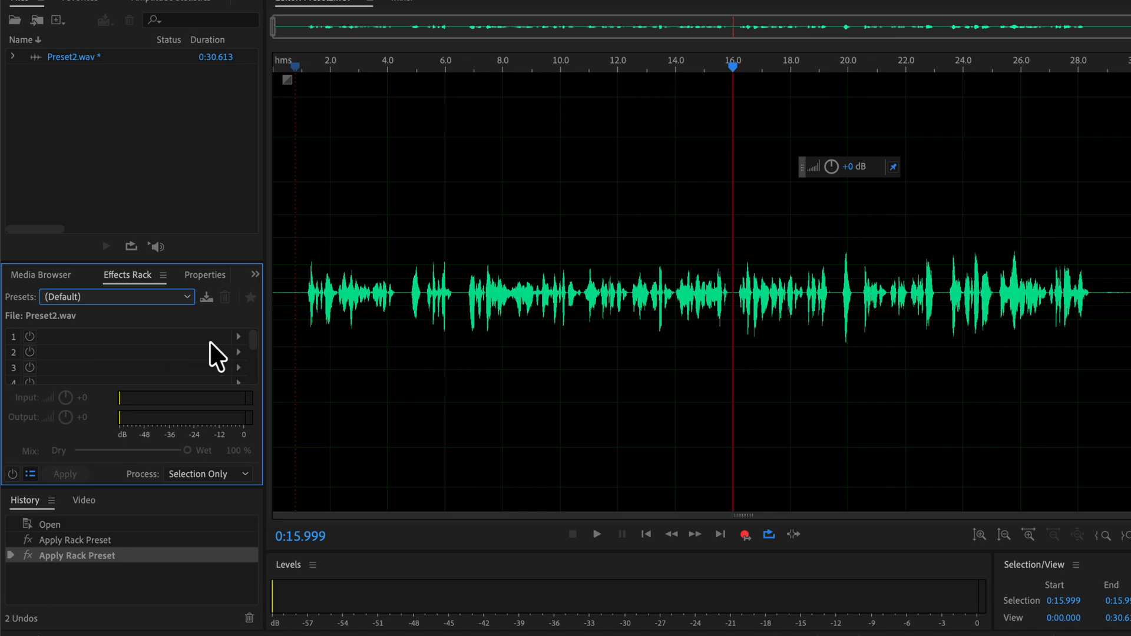
click(238, 336)
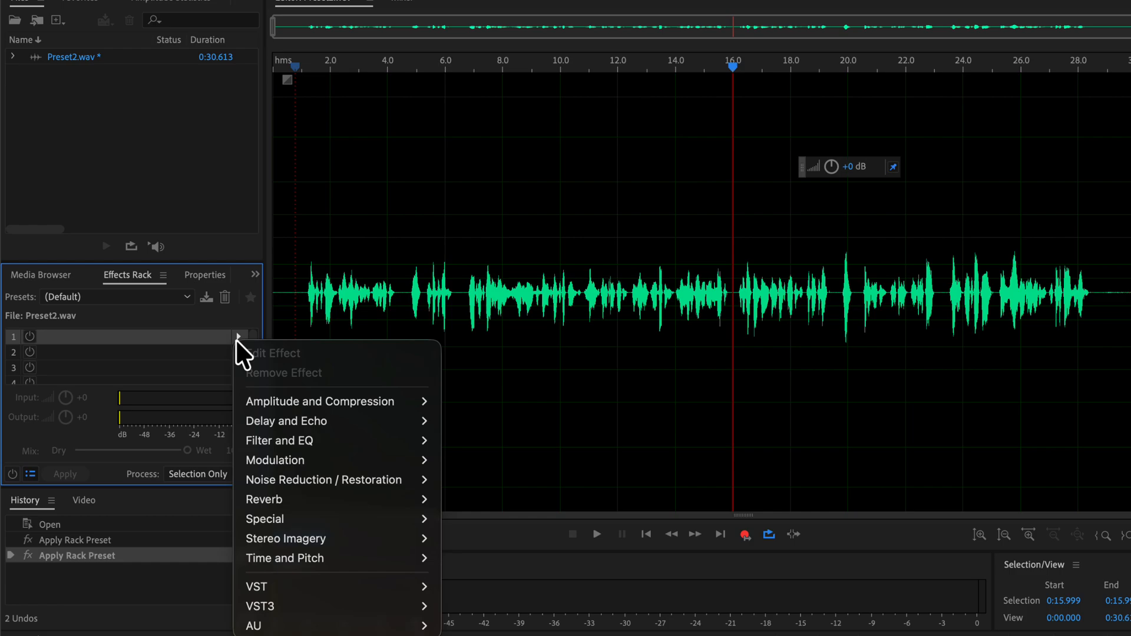
mouse_move(273, 447)
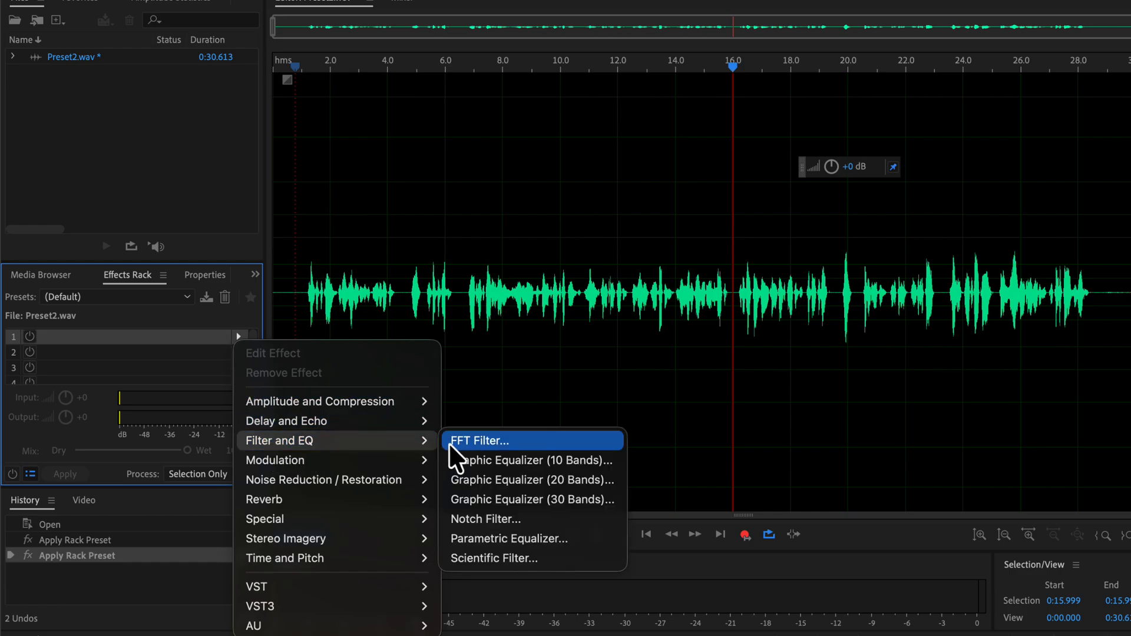
click(509, 538)
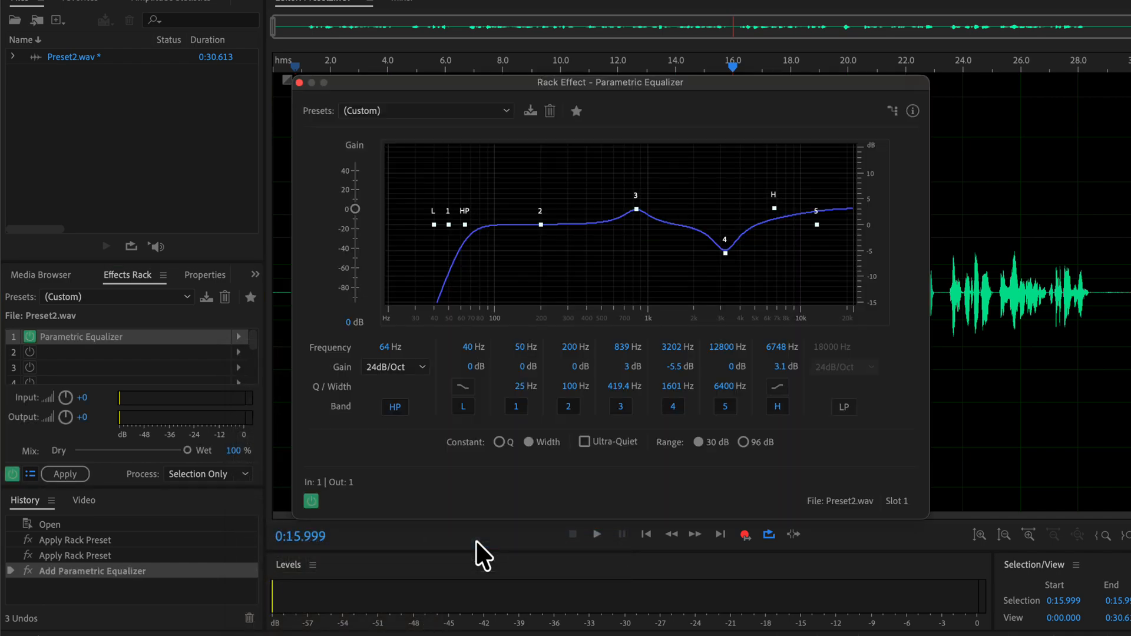
Step: Try the (Default) and Full Reset equalizer presets, and settle on Generic Hi-Pass for the Parametric Equalizer
click(474, 131)
click(455, 127)
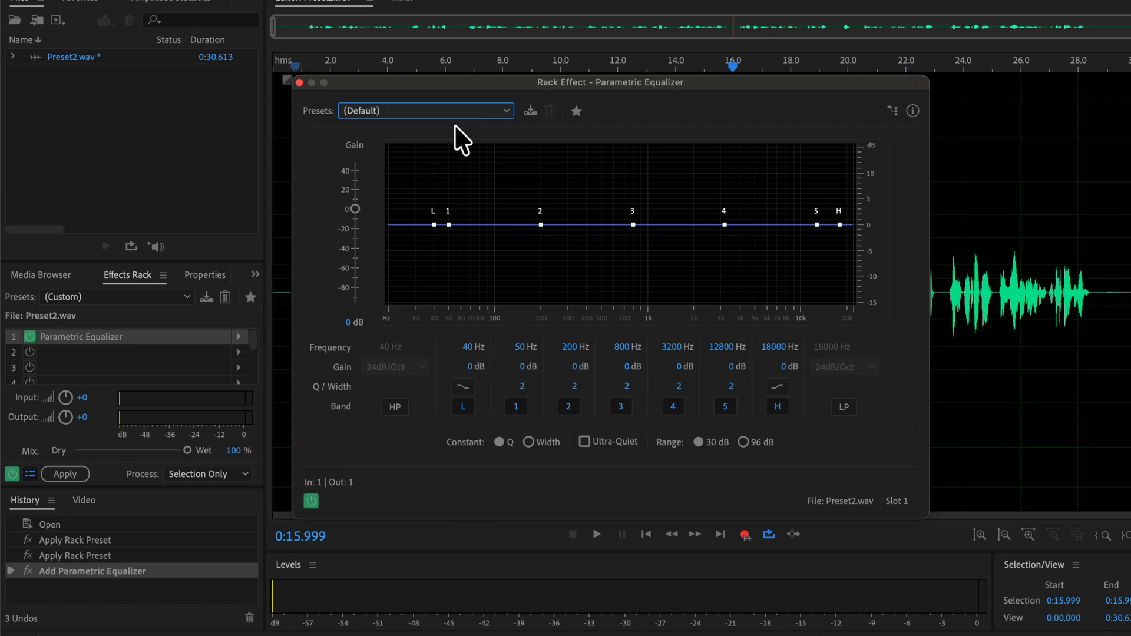
click(460, 114)
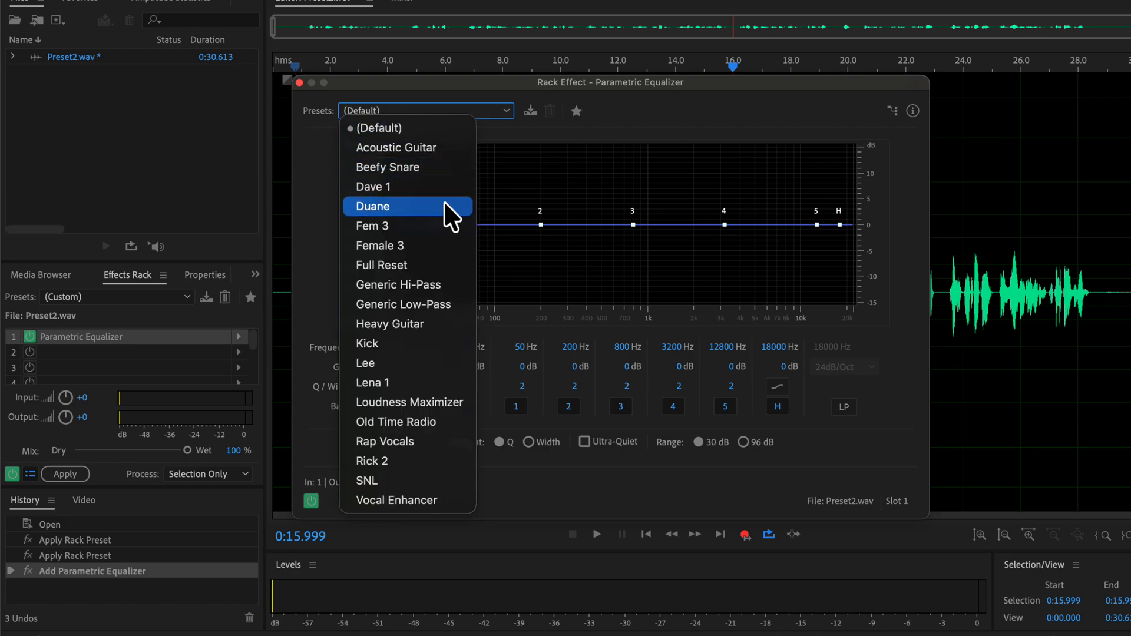
click(426, 265)
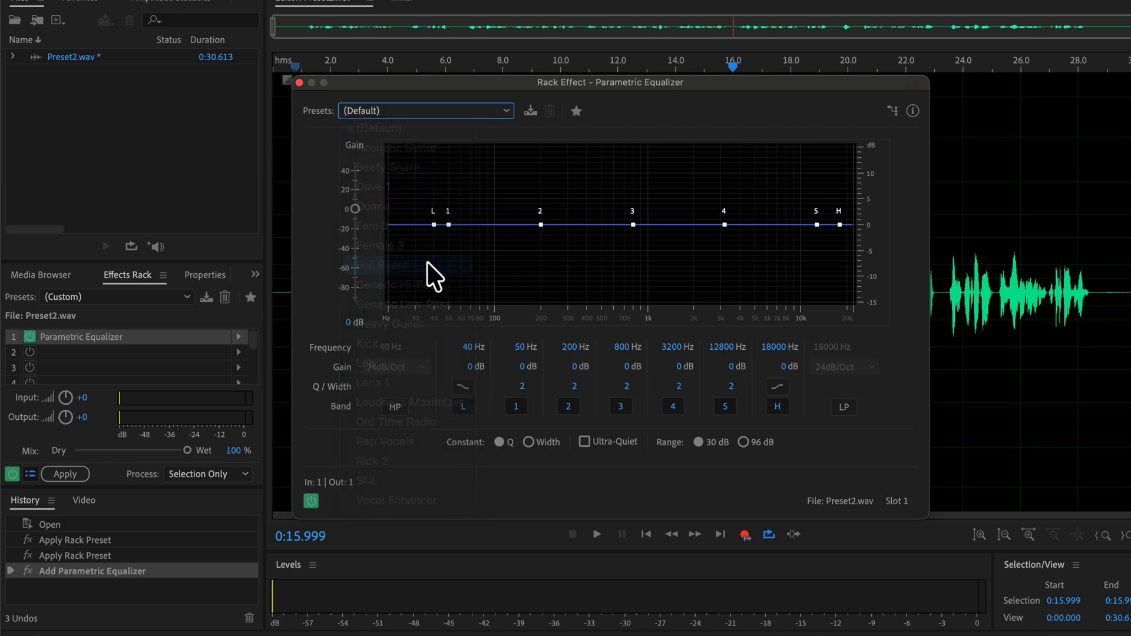
click(439, 113)
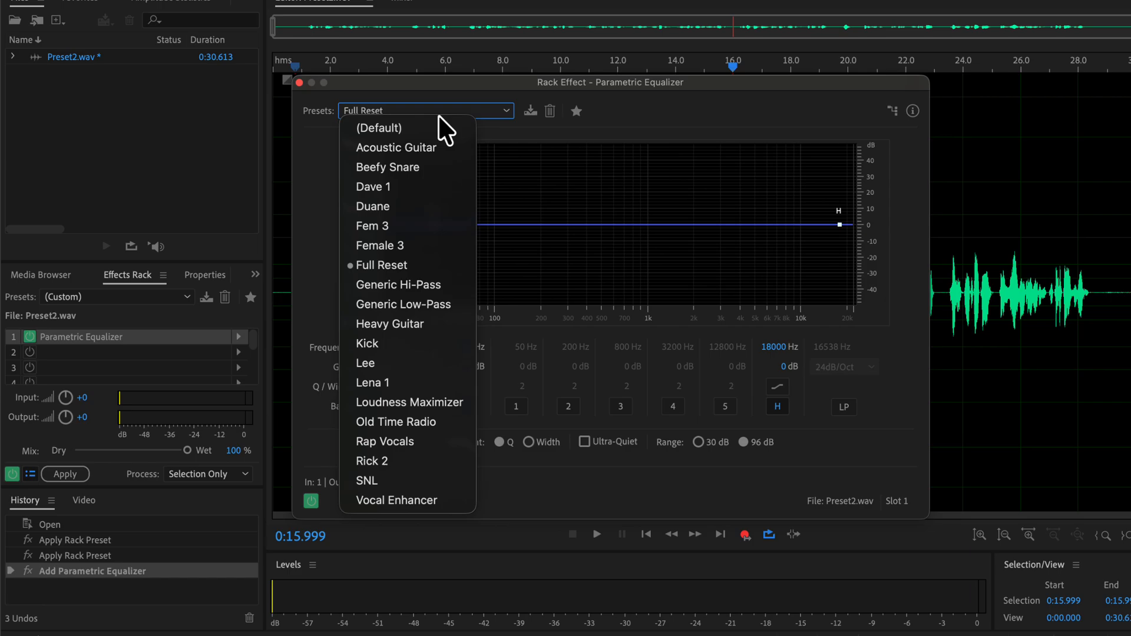
click(443, 285)
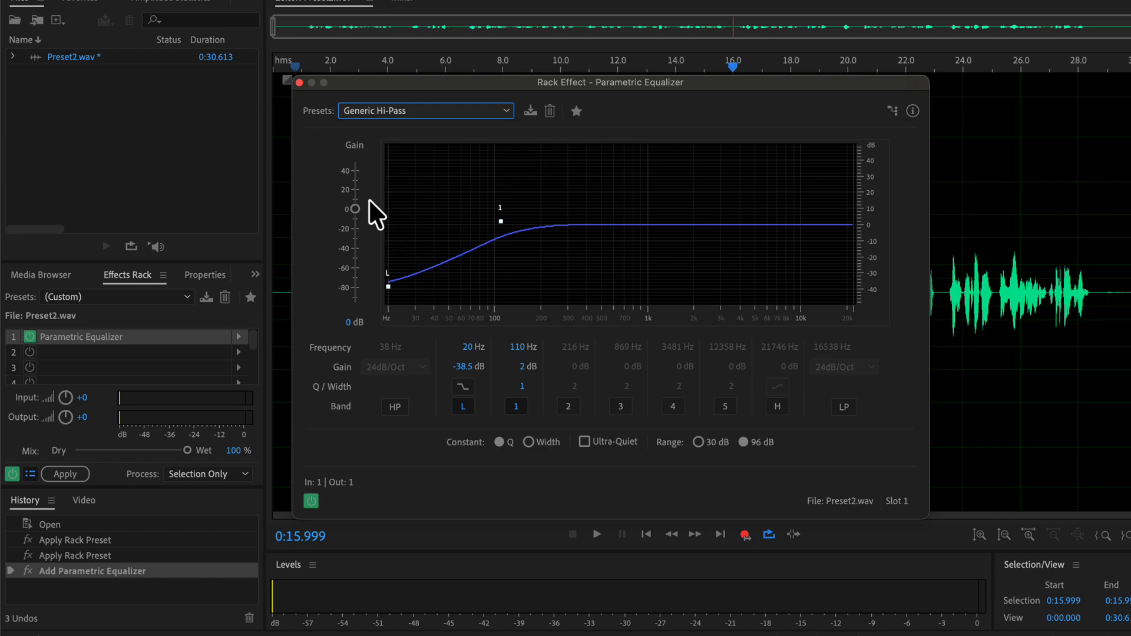
click(299, 82)
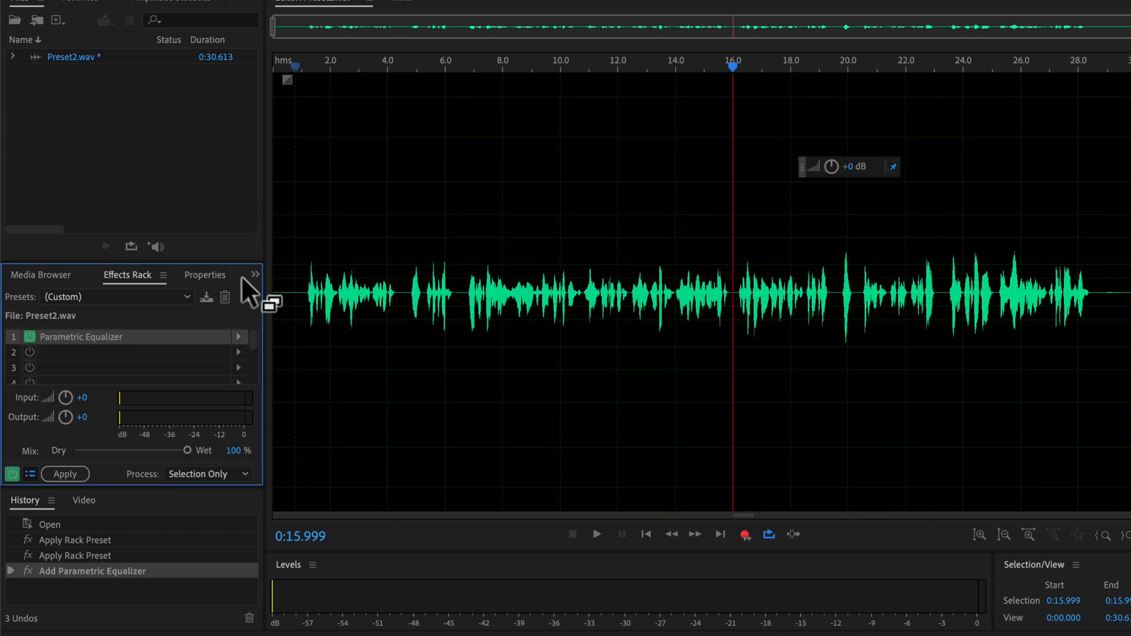
Step: Add a Dynamics effect in slot 2 of the rack and set its compressor threshold to -13.6 dB
click(238, 352)
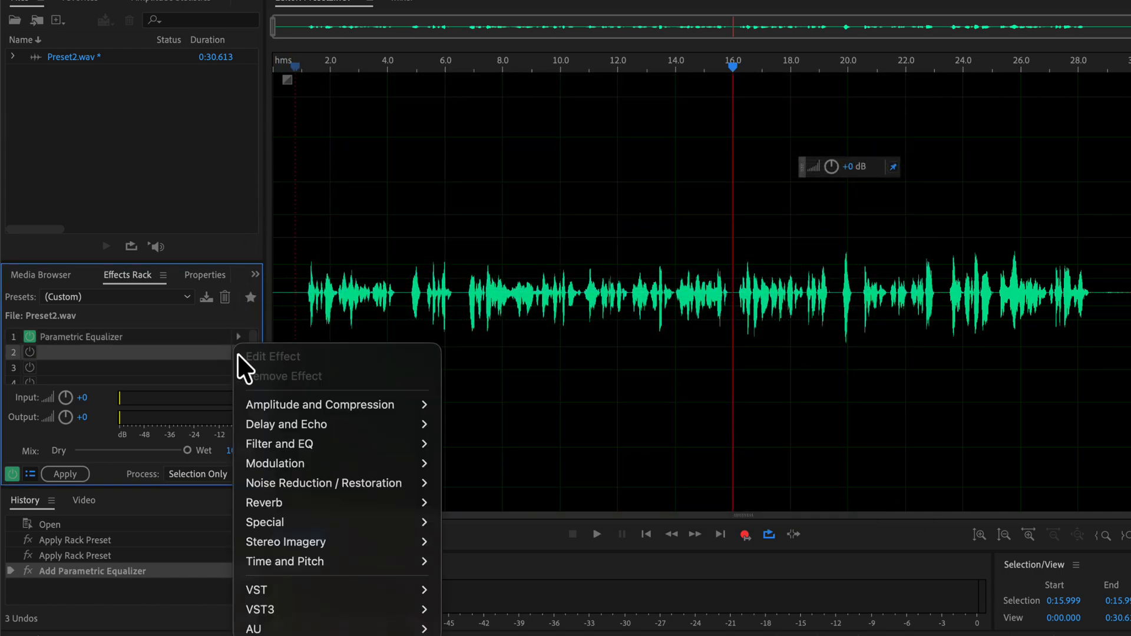
mouse_move(266, 405)
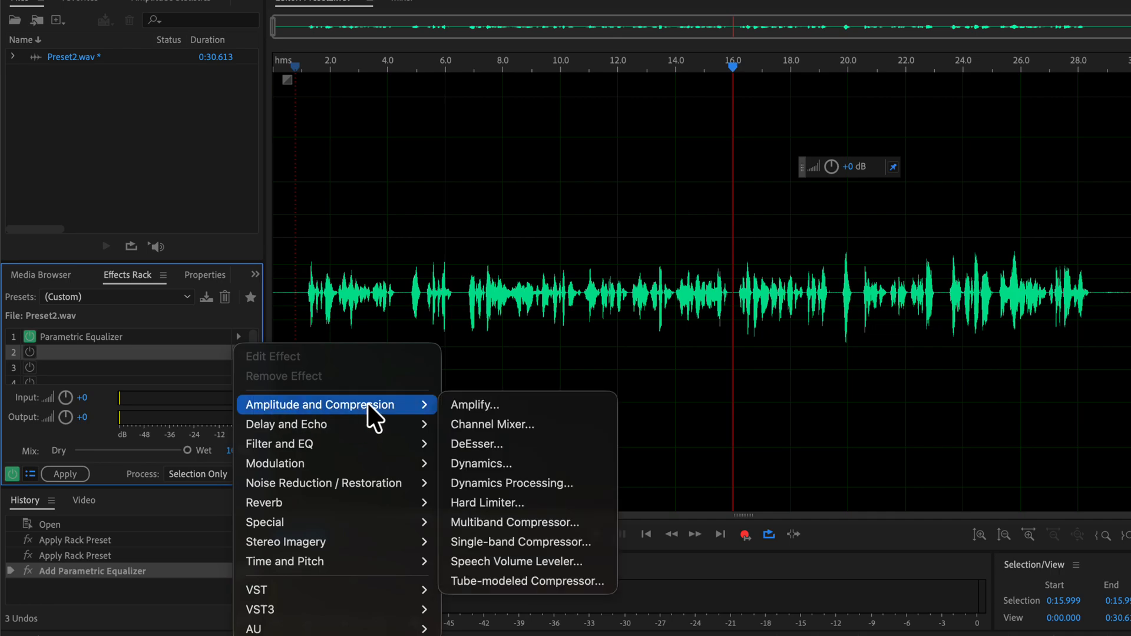
click(478, 464)
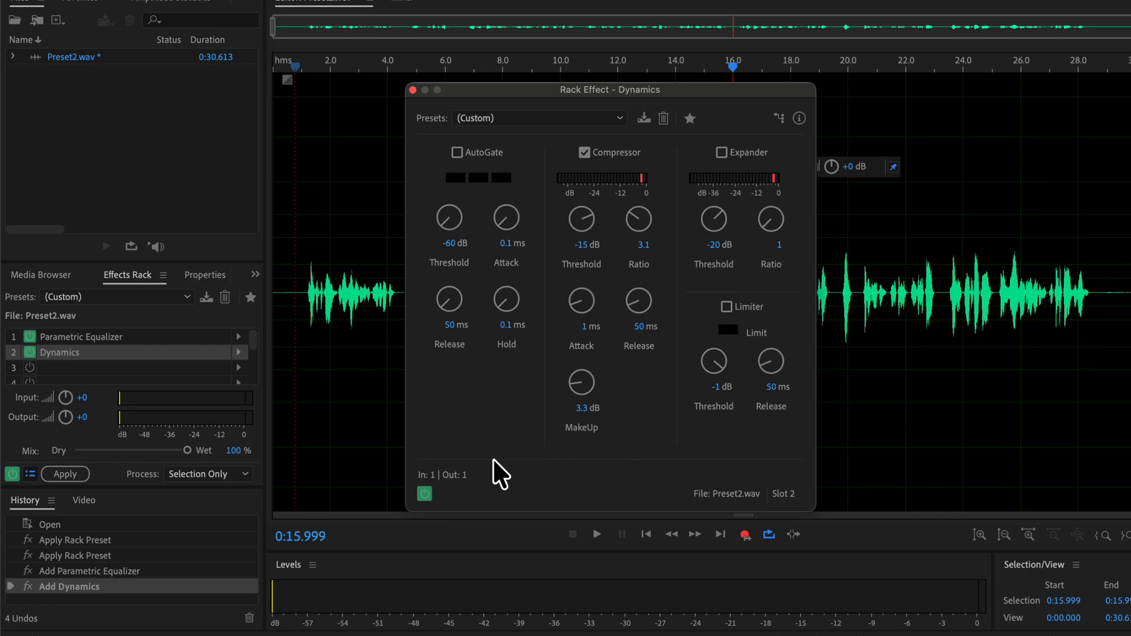
click(583, 247)
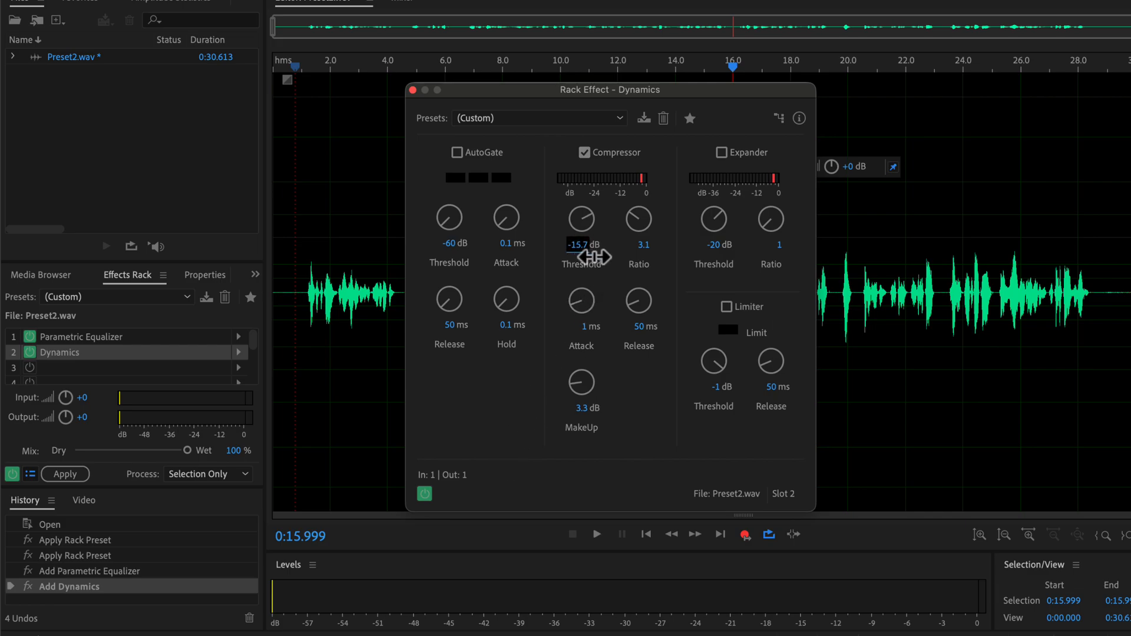
drag(602, 258, 607, 258)
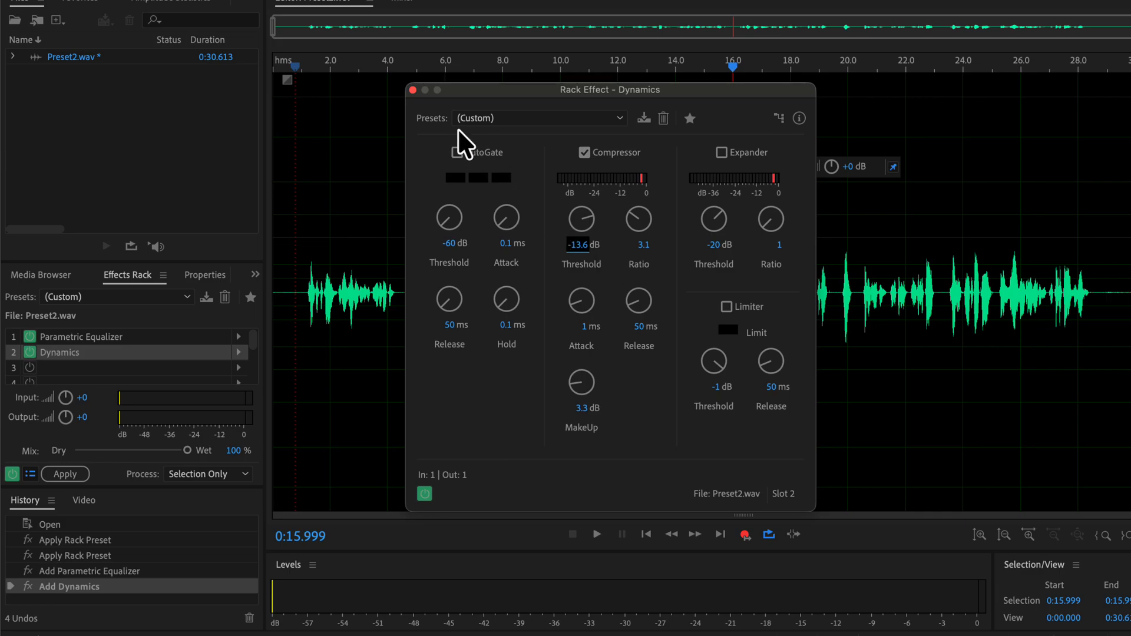
click(414, 90)
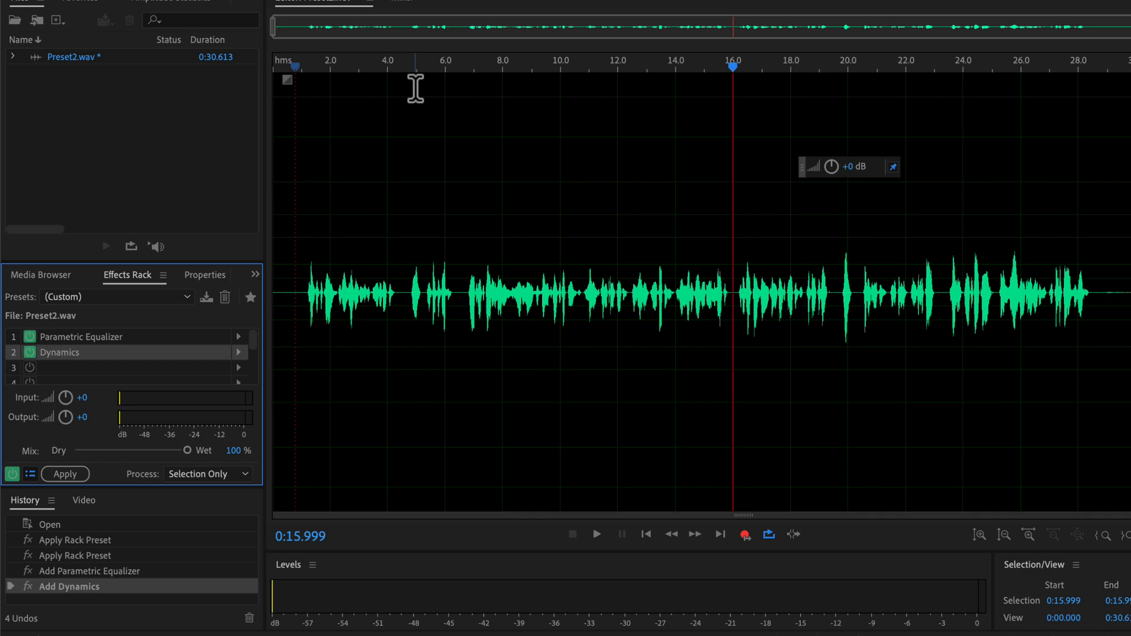
Step: Save the current effects chain as a rack preset named 0 Course Demo
click(206, 298)
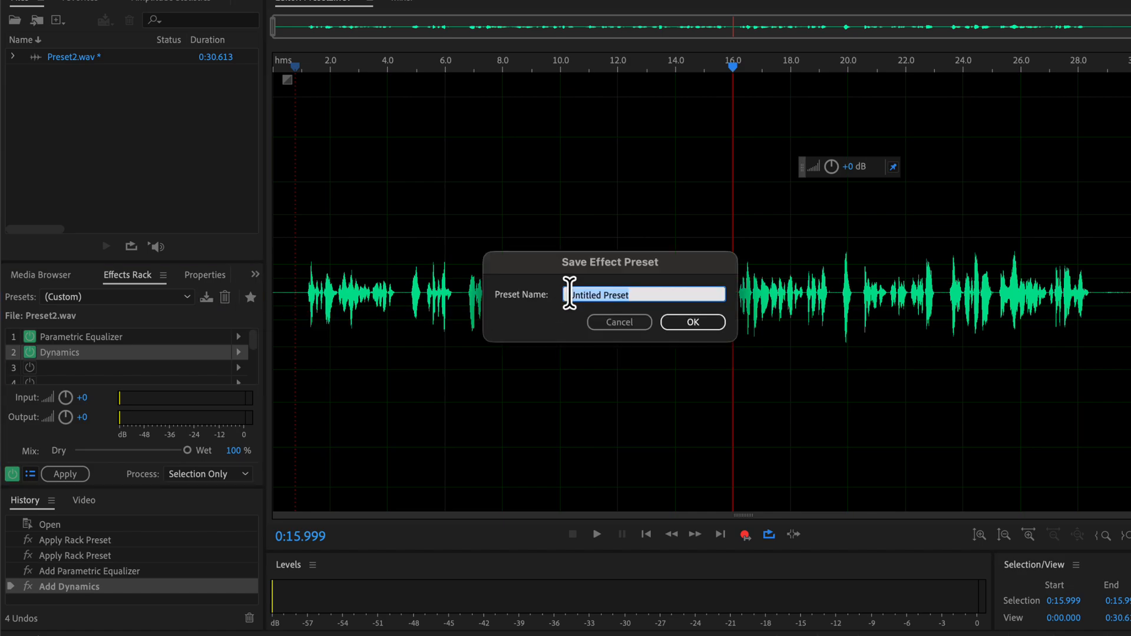
text(d Course Demo)
click(687, 324)
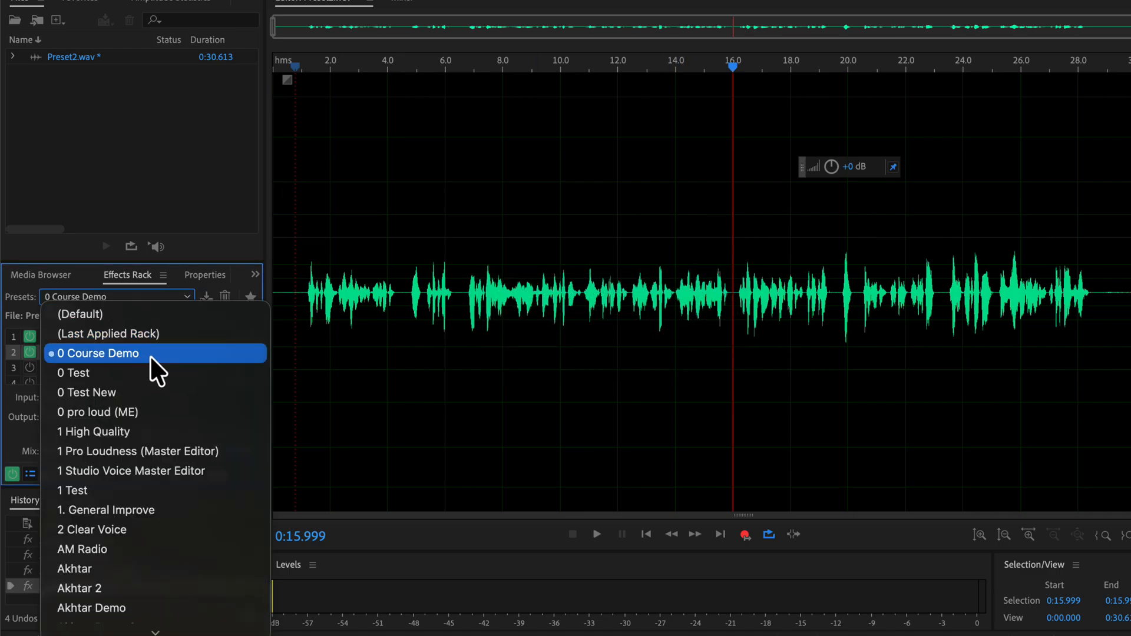
Step: Switch the rack to the 0 Test preset and back to 0 Course Demo to check that it recalls
click(131, 373)
click(141, 297)
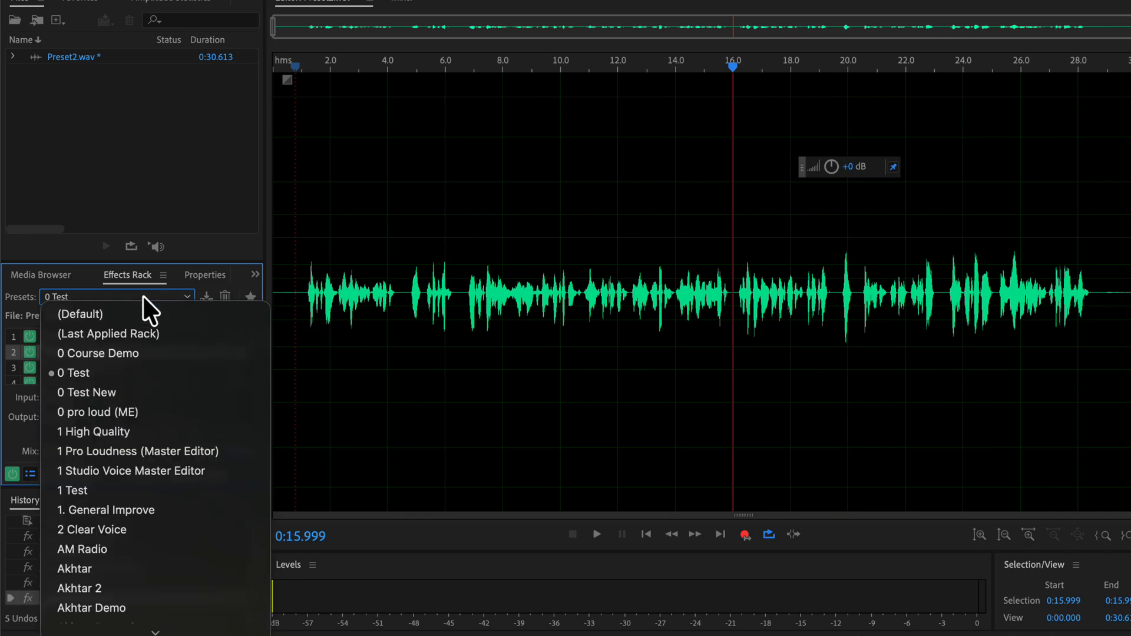
click(129, 350)
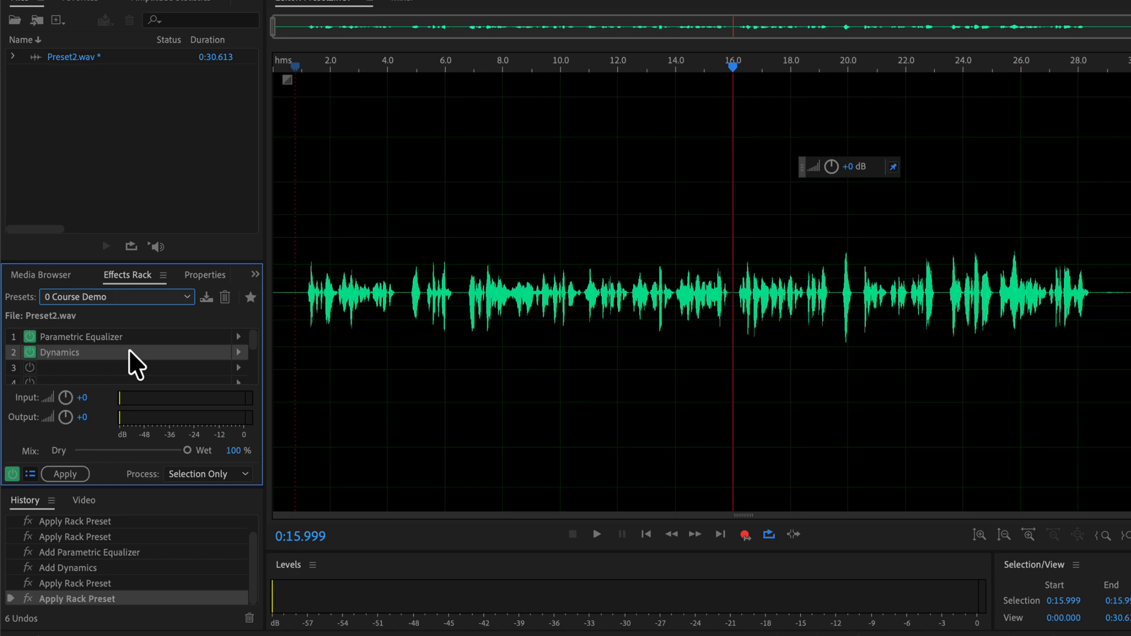
Step: Compare the Noise Reduction / Restoration effects available for rack slot 3 with those available for direct processing of the file
click(238, 368)
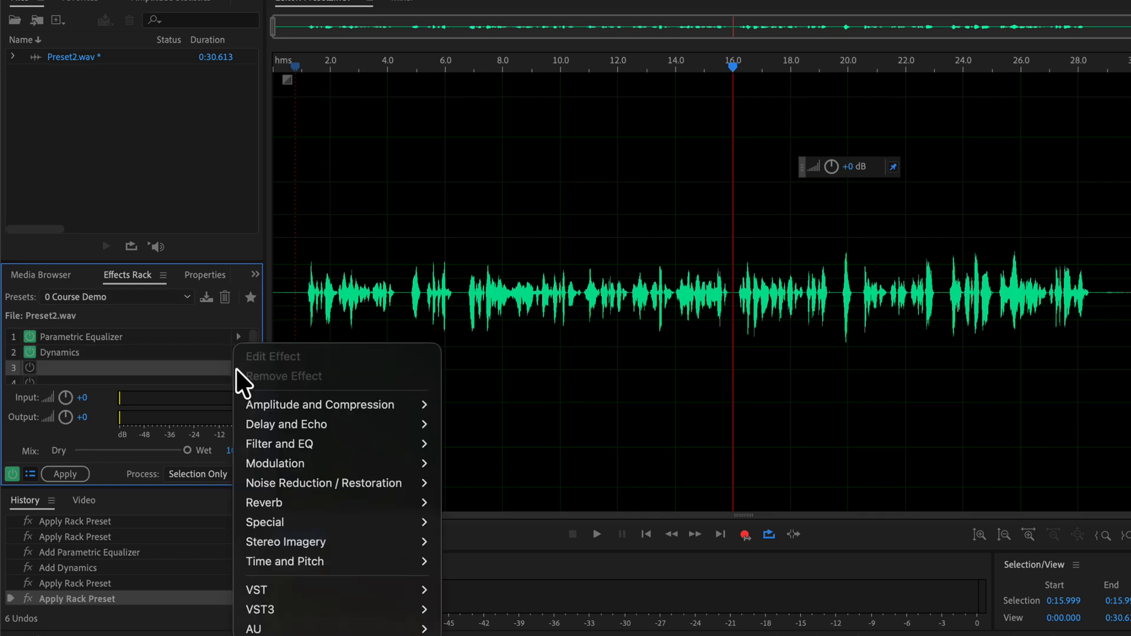
mouse_move(299, 406)
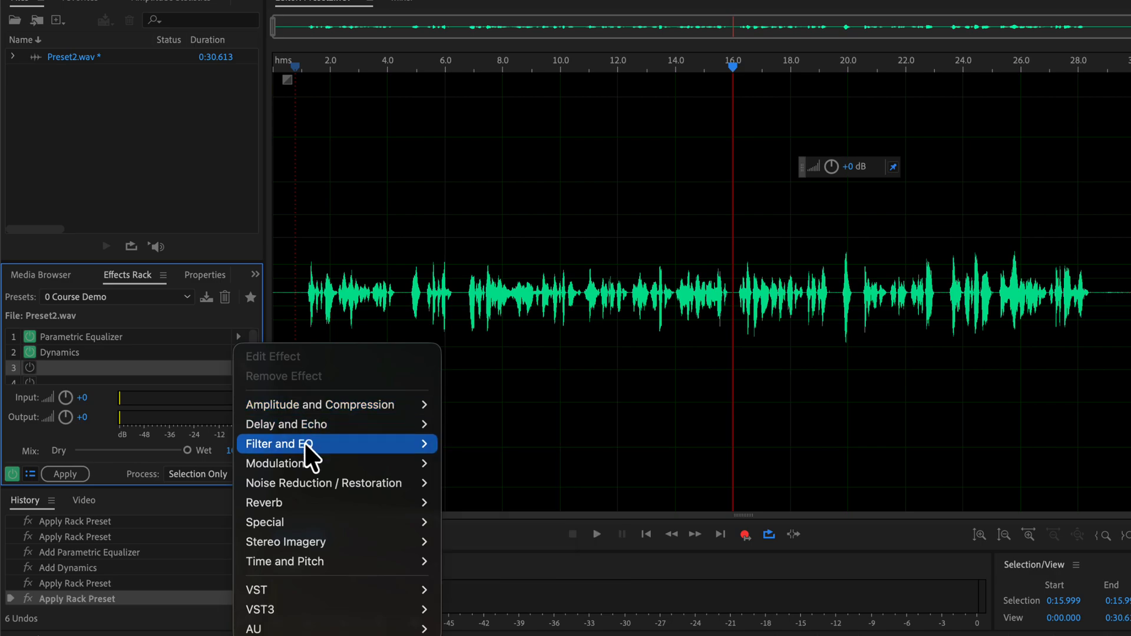
mouse_move(313, 482)
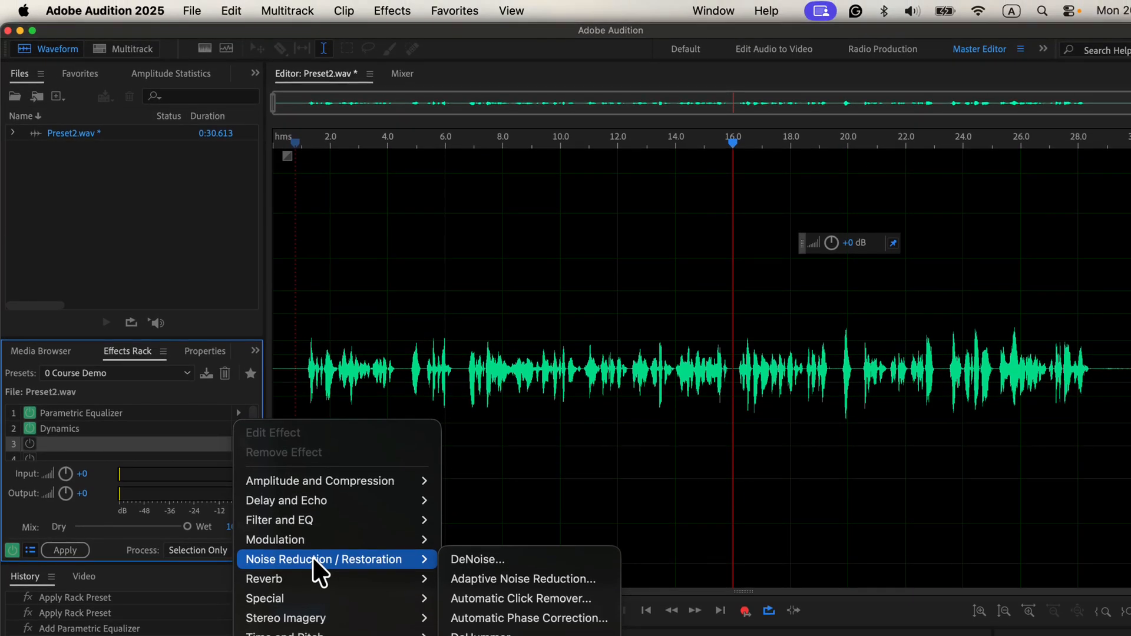
click(405, 13)
click(405, 13)
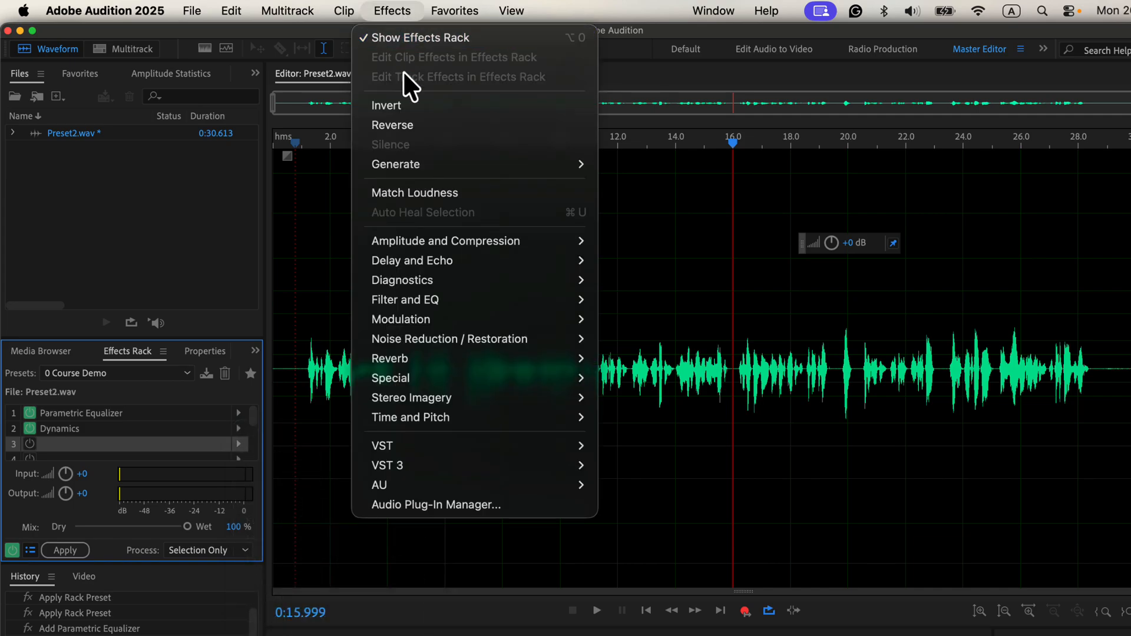
mouse_move(446, 341)
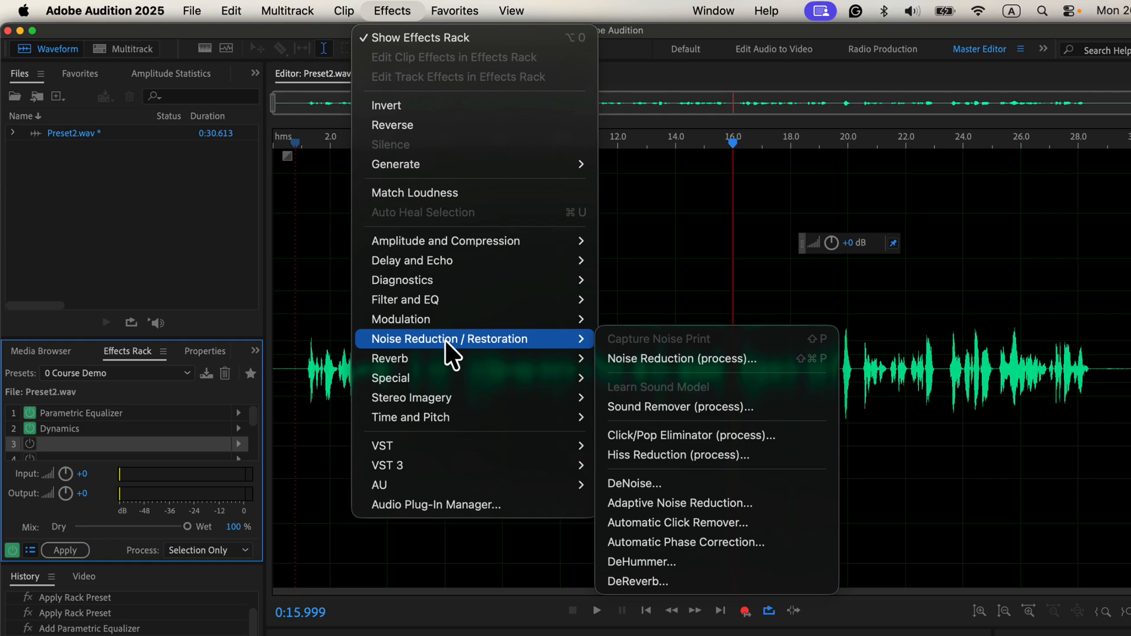
Step: Compare the Amplitude and Compression effects for direct processing with the effect categories for rack slot 3, and look through the favorites list
mouse_move(476, 244)
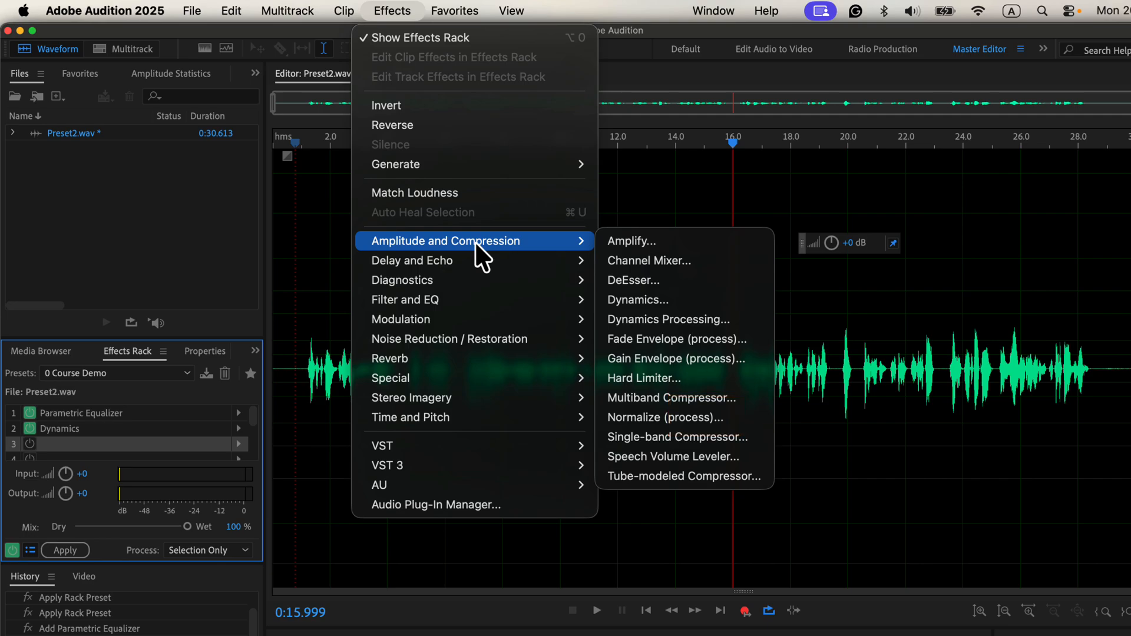
click(238, 446)
click(238, 446)
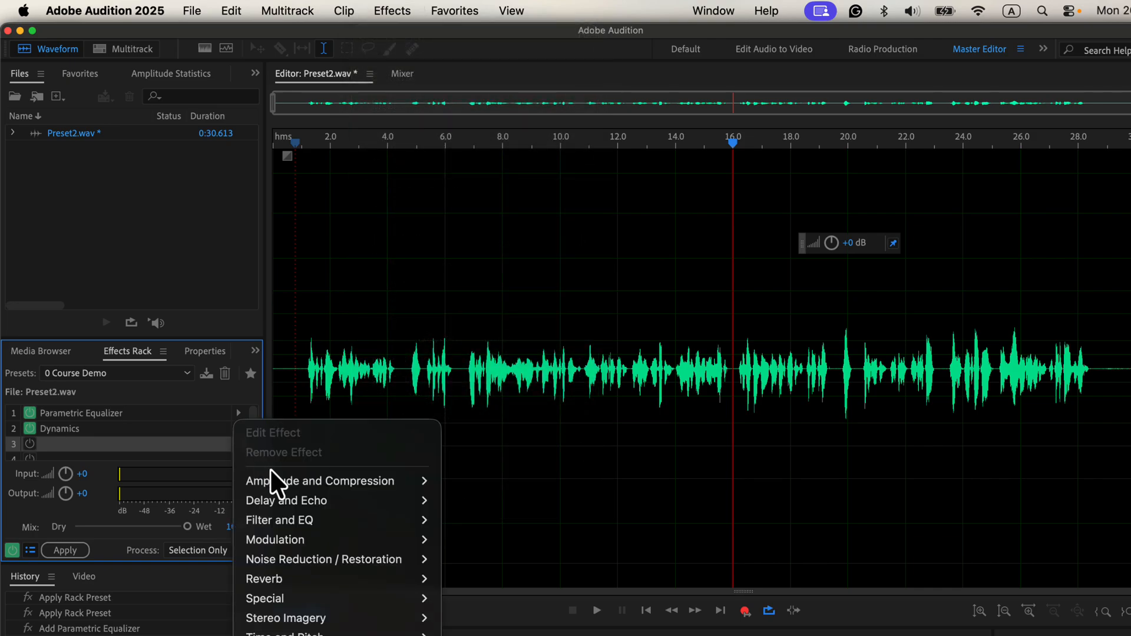
mouse_move(279, 481)
click(461, 16)
click(460, 11)
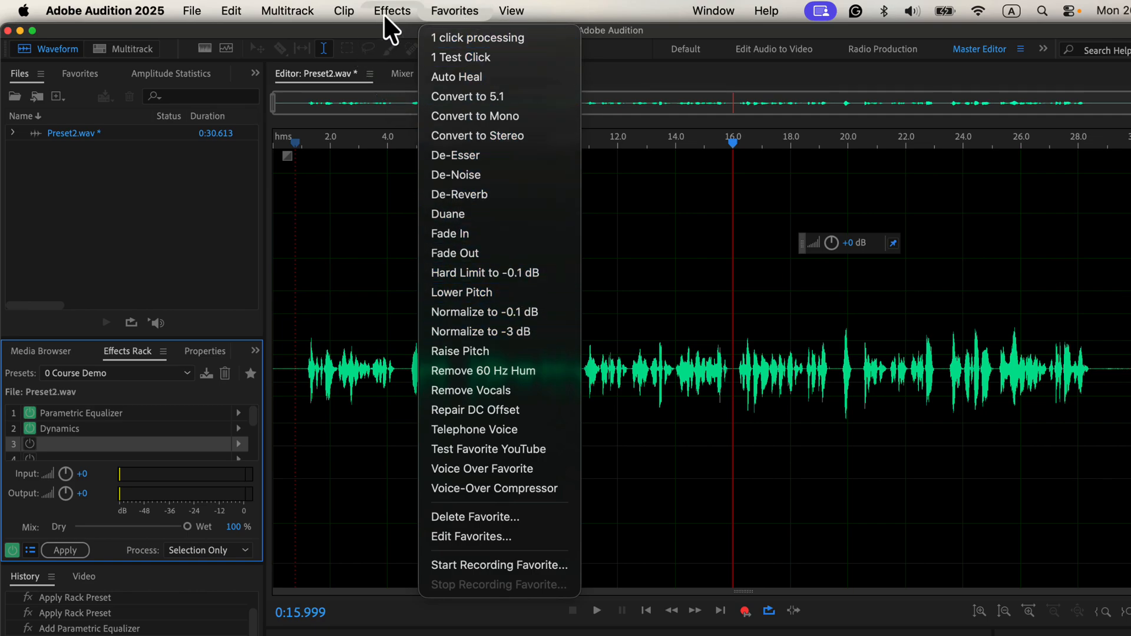
mouse_move(391, 12)
mouse_move(479, 242)
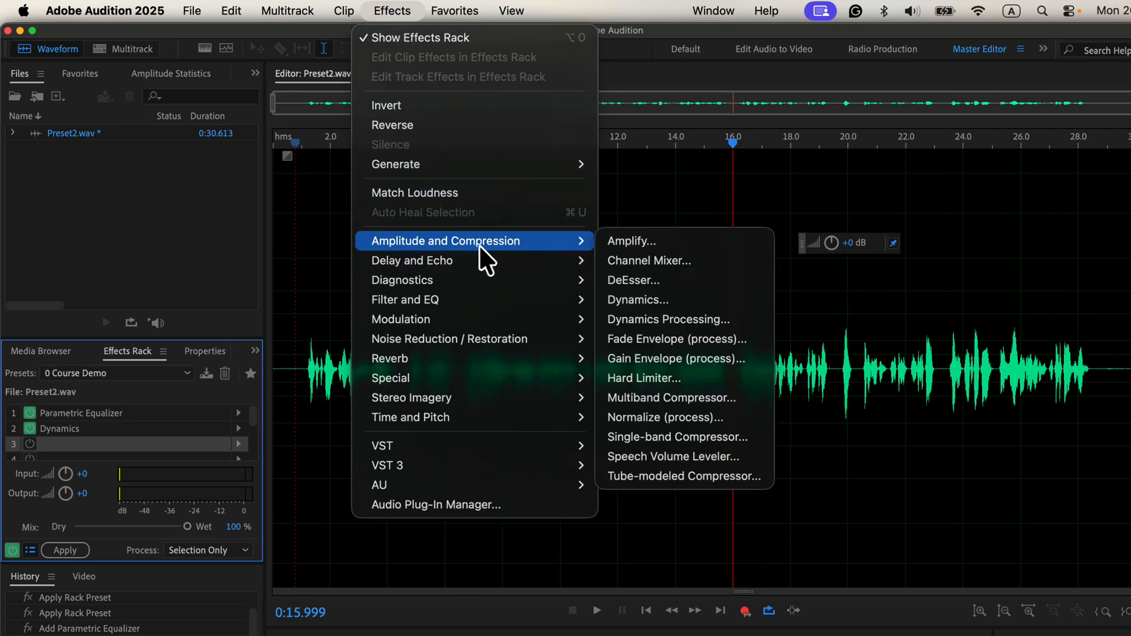
click(747, 419)
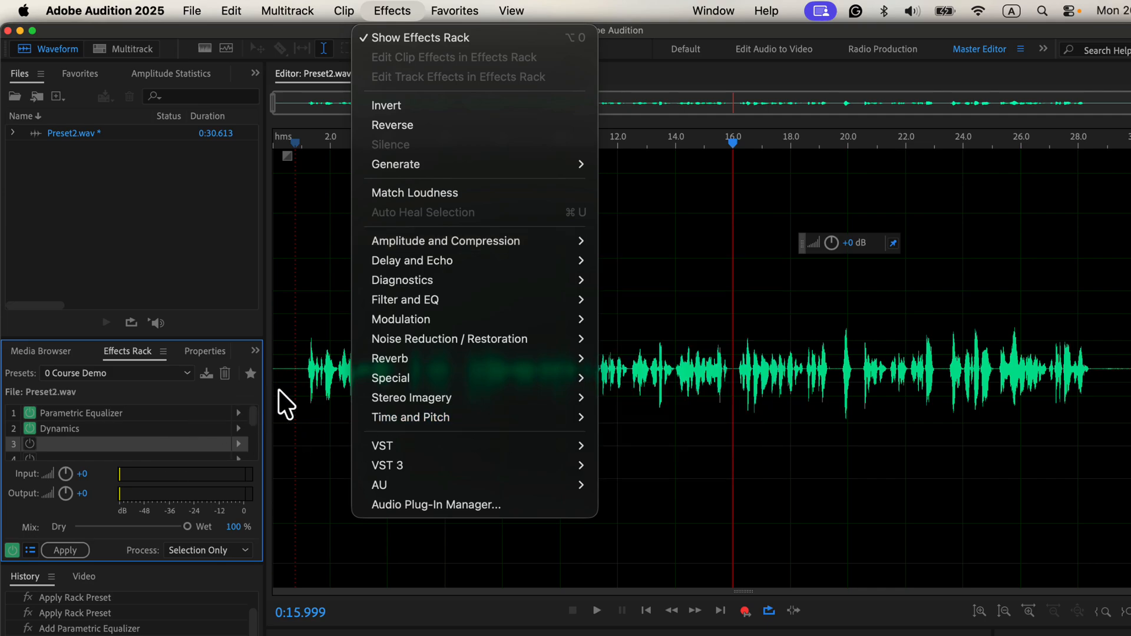
Step: While playing the recording from near its start, set the slot 2 Dynamics compressor to threshold -19.6 dB, ratio 8 and makeup gain 3.7 dB
click(285, 356)
key(space)
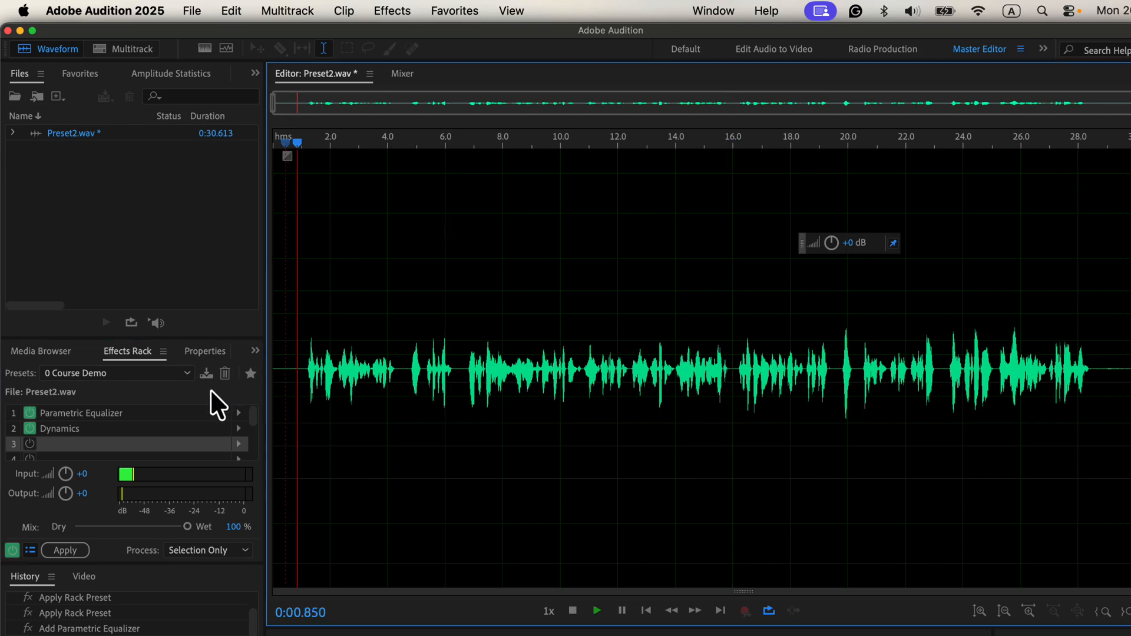
double_click(82, 429)
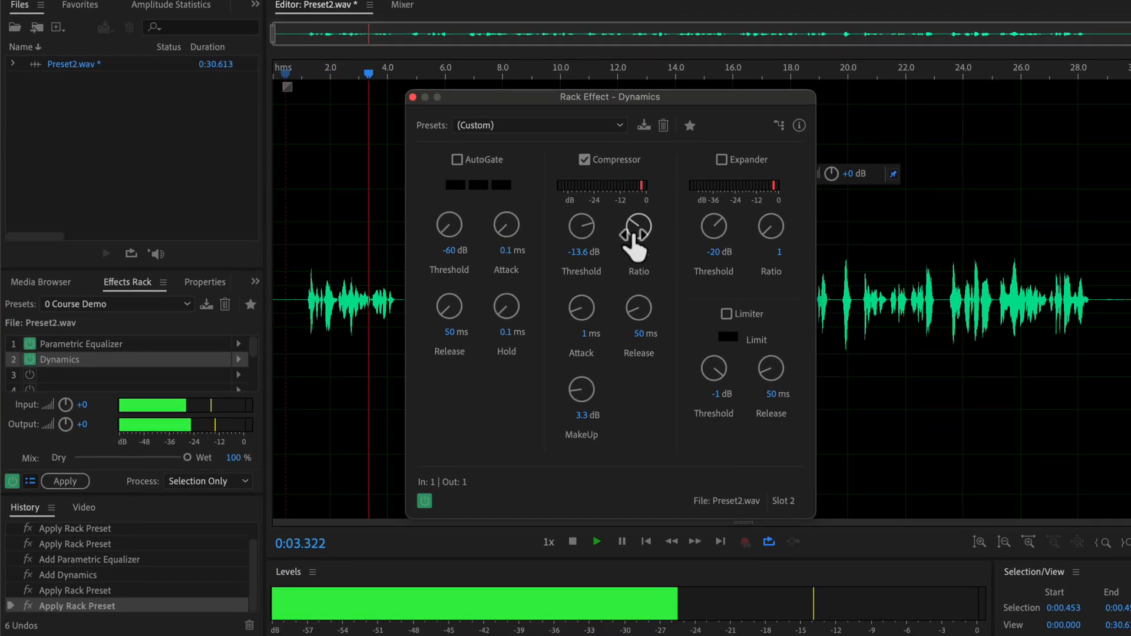
drag(583, 252, 543, 246)
drag(582, 407, 694, 413)
drag(583, 245, 730, 252)
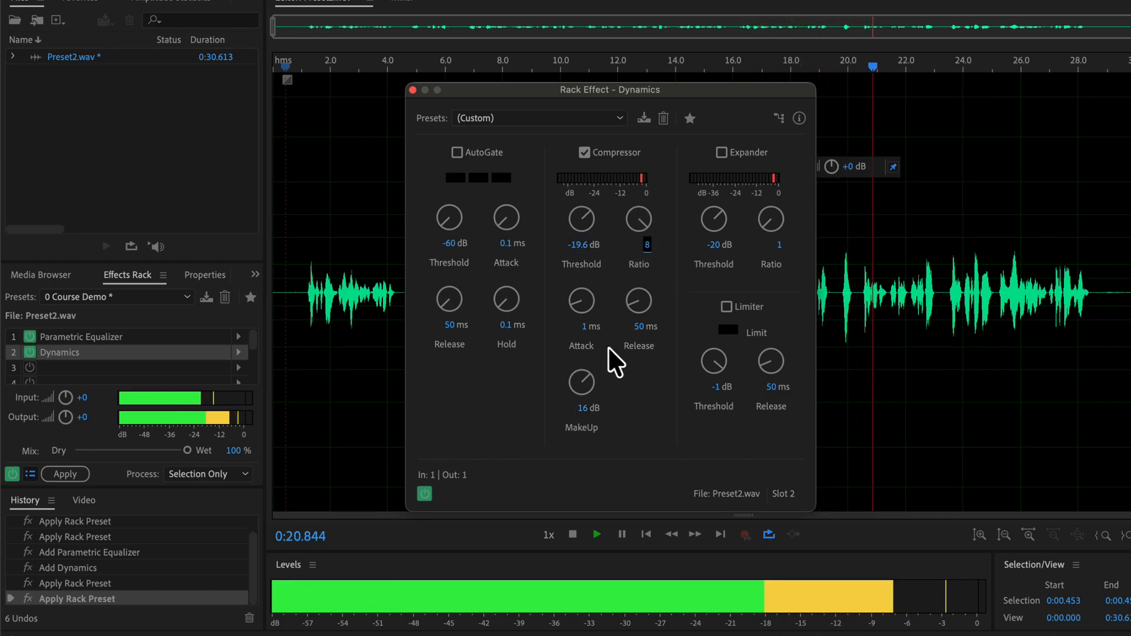
drag(583, 410, 462, 391)
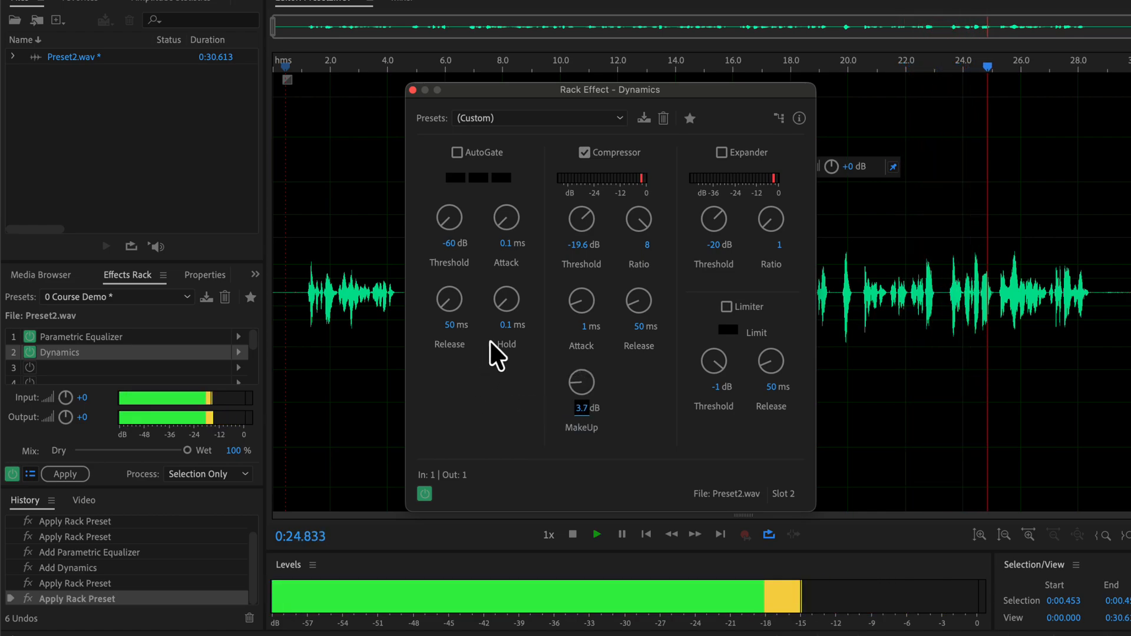
key(space)
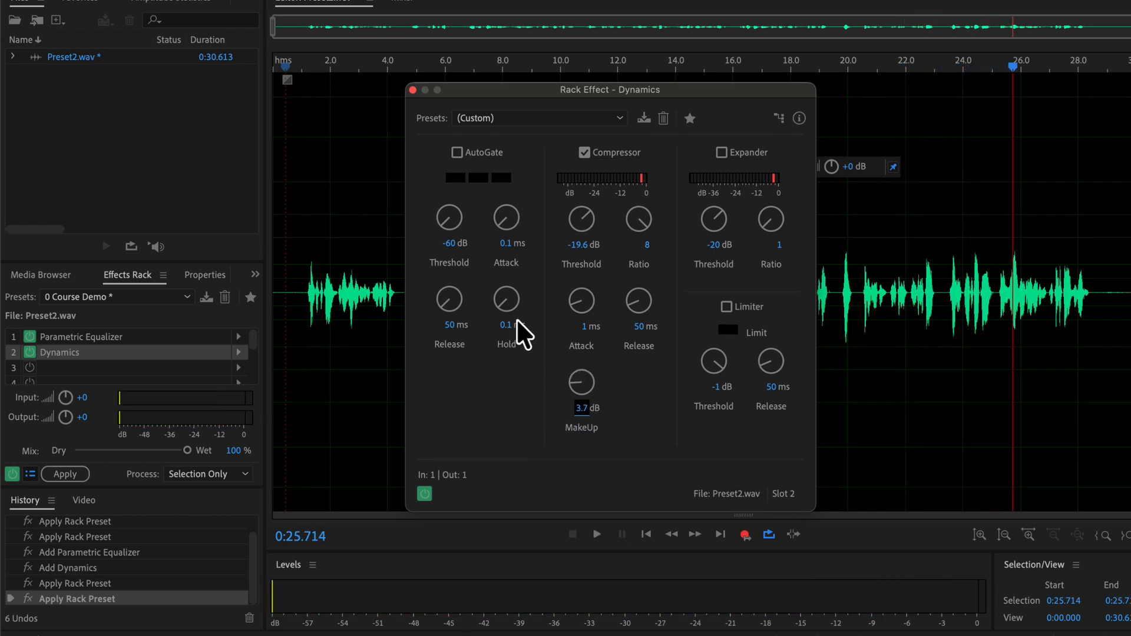